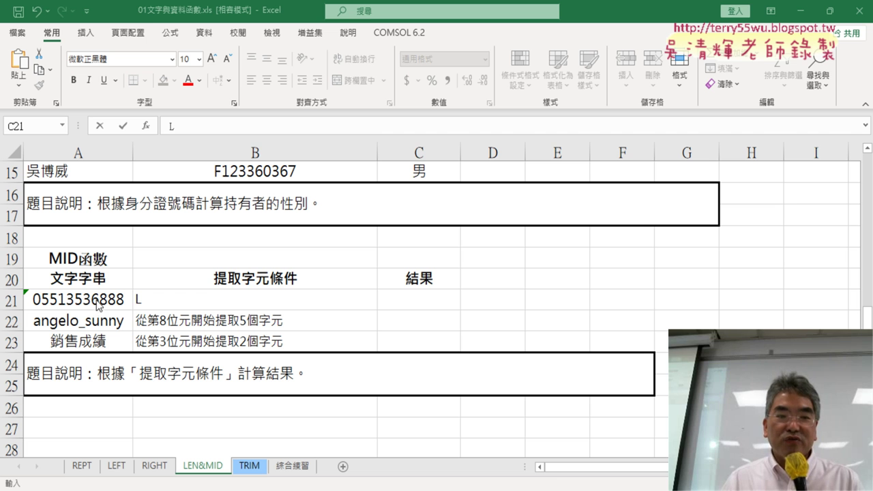
Undo the stray L so B21 reads 從開始位置提取4個字元 again, then select C21
key("ctrl+z")
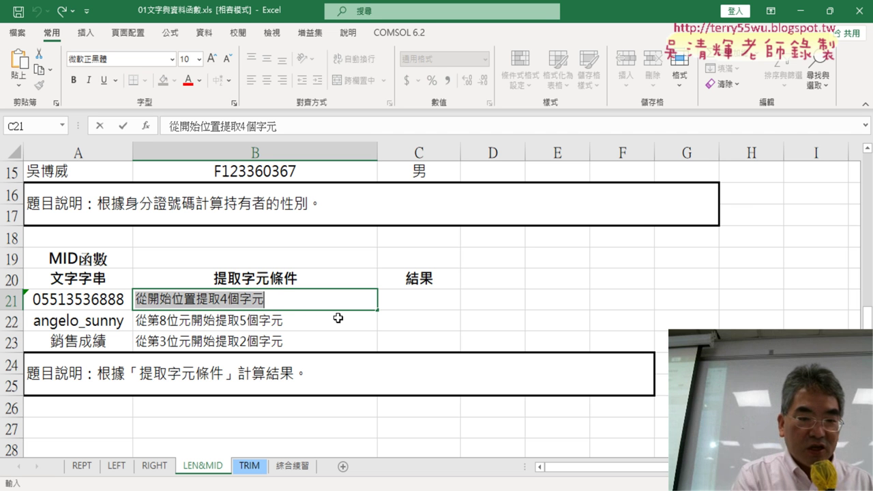
left_click(442, 295)
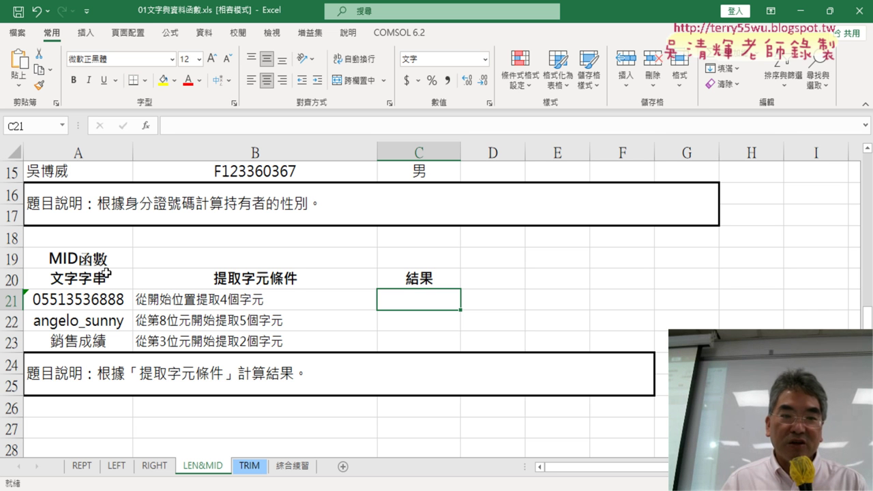
Build a MID function for C21 with Text A21, Start_num 1 and Num_chars 4, previewing 0551
left_click(148, 126)
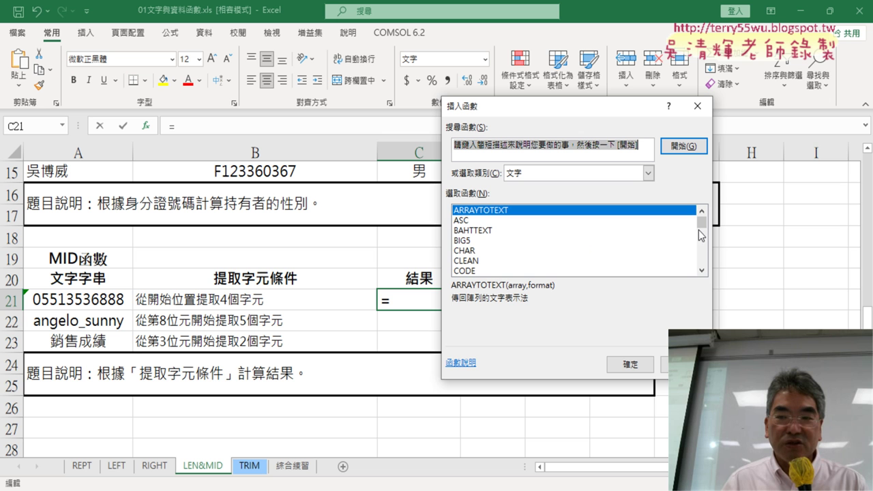
left_click_drag(701, 235, 703, 250)
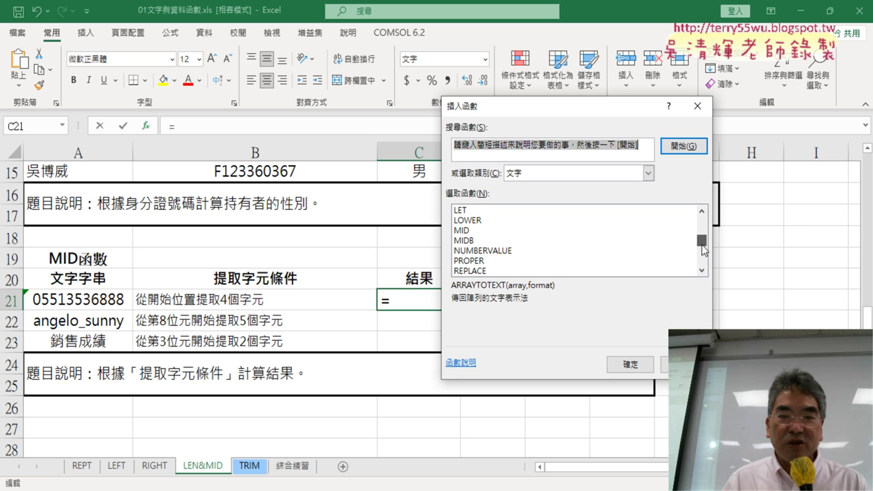
left_click(489, 230)
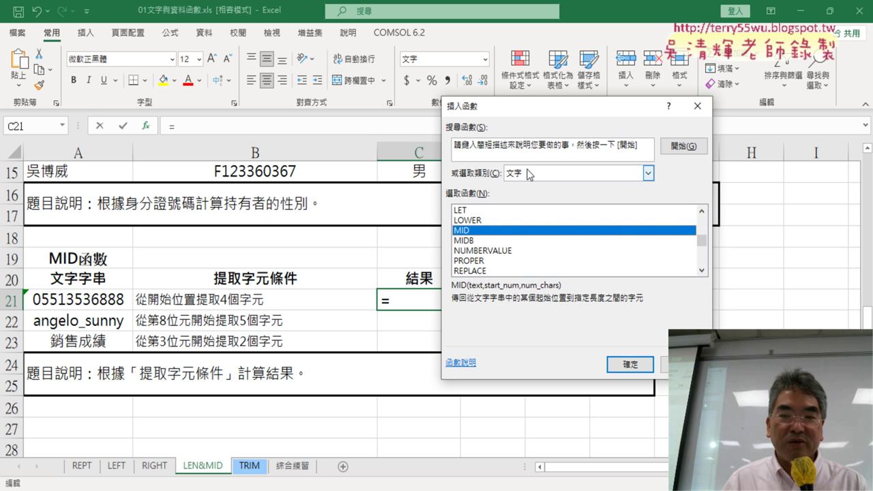
double_click(473, 230)
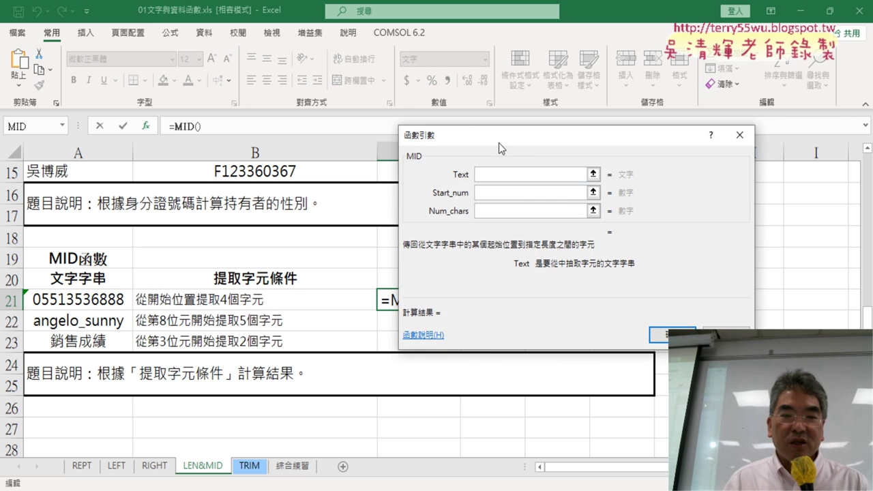
left_click_drag(498, 142, 609, 155)
left_click(82, 299)
left_click(602, 206)
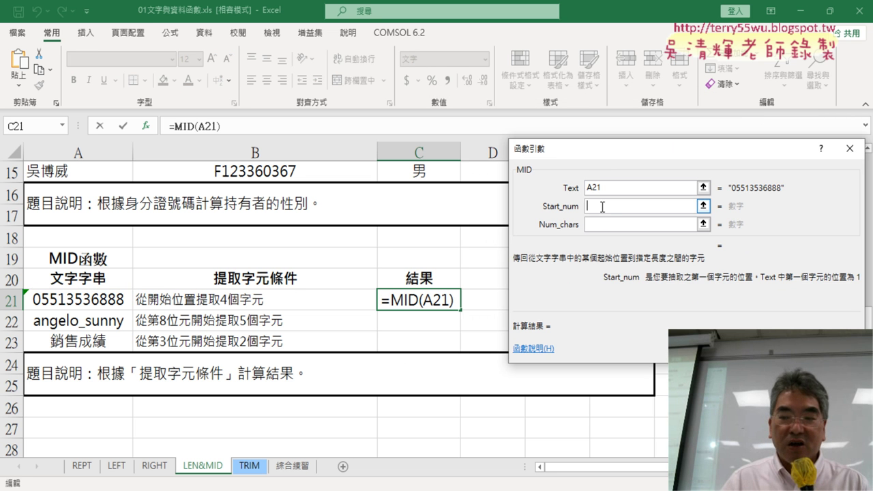
type("1")
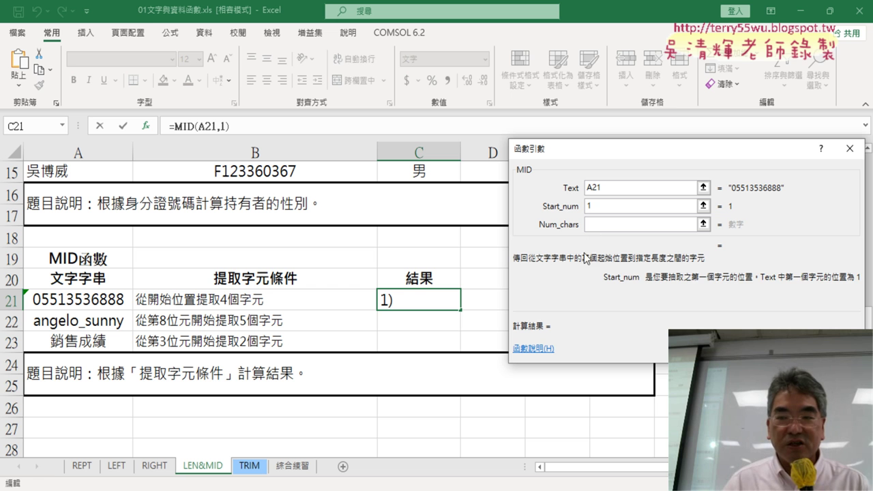
left_click(590, 224)
type("4")
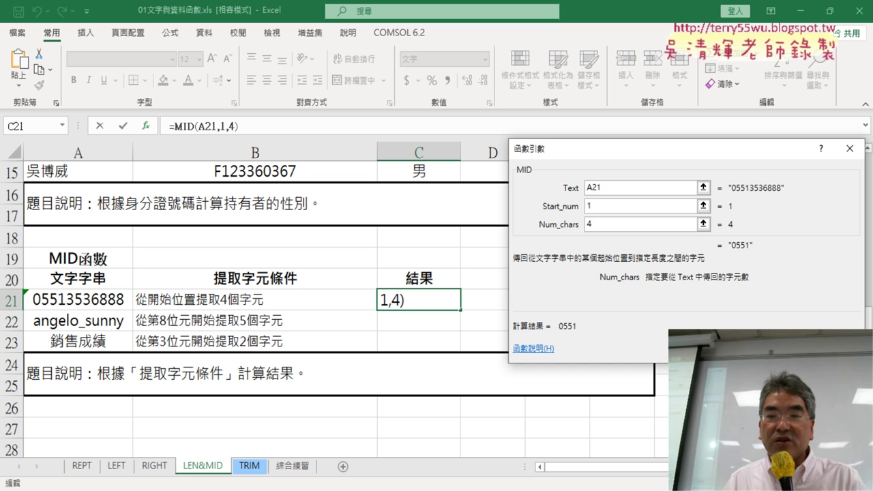
Commit =MID(A21,1,4) to C21 and widen column C to fit it
key("Return")
left_click_drag(465, 149, 534, 150)
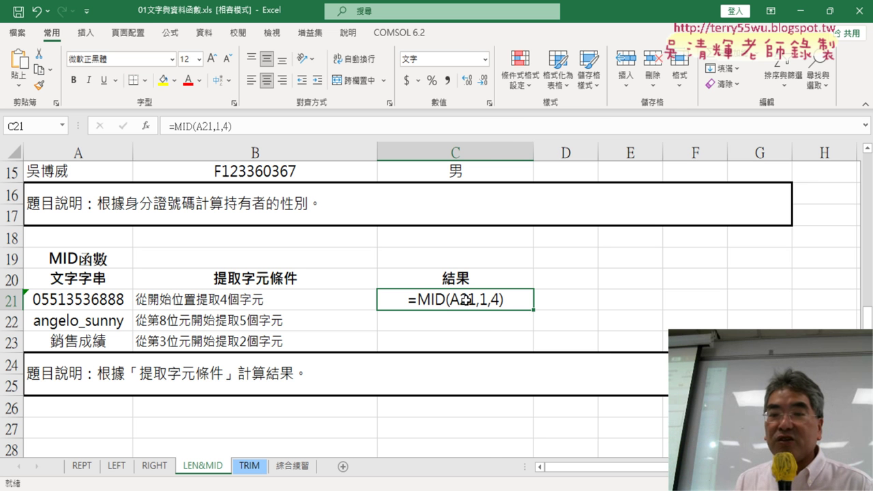
Reformat C21 from Text to the General number format through Format Cells
right_click(466, 302)
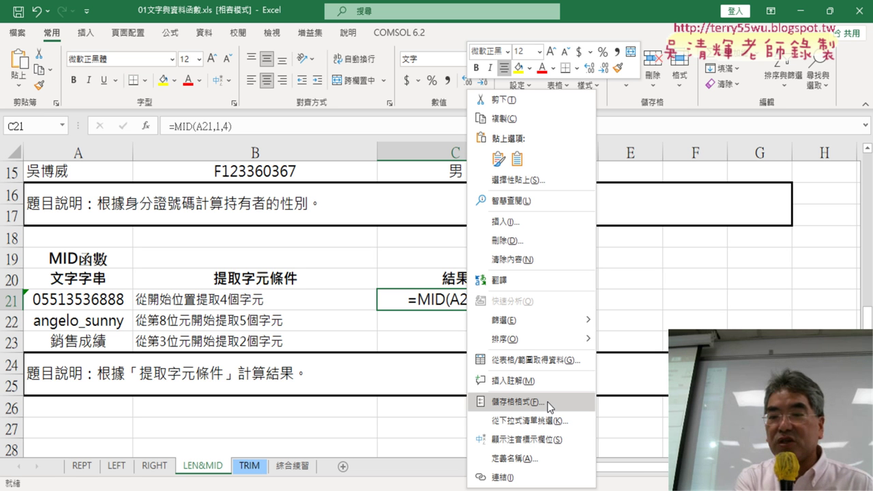
left_click_drag(535, 379, 516, 391)
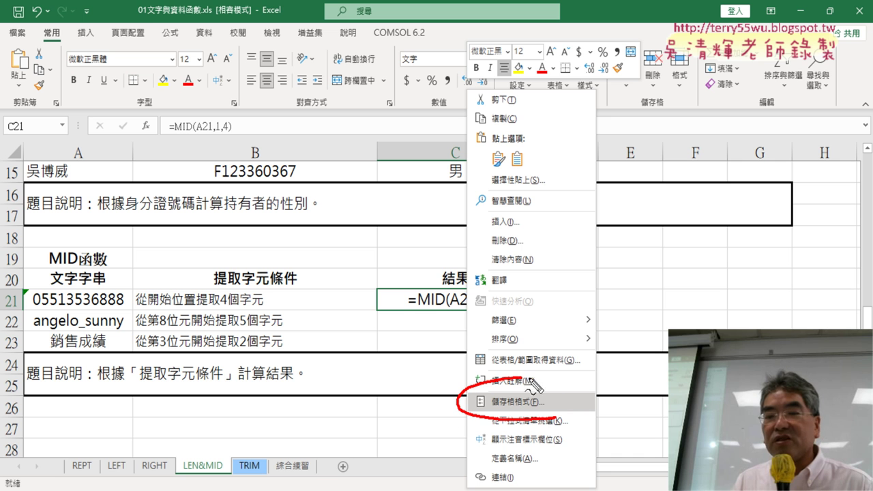
left_click_drag(461, 326, 511, 309)
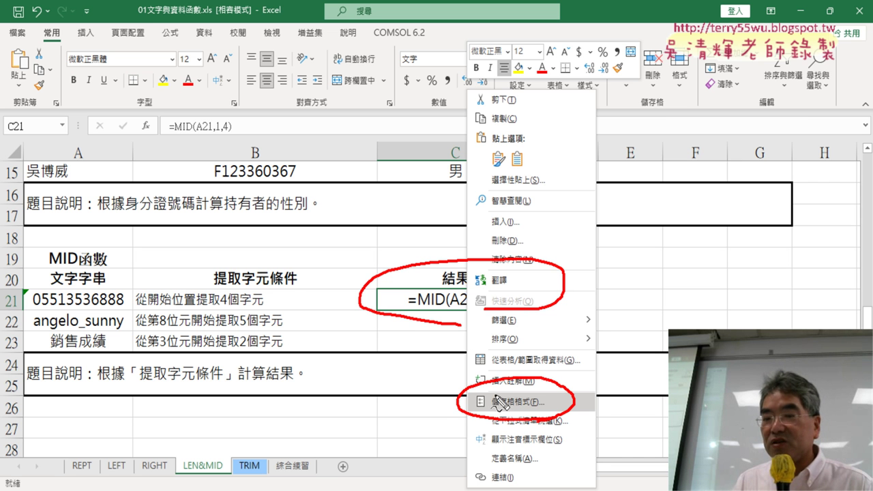
mouse_move(435, 326)
left_mouse_down()
mouse_move(396, 368)
mouse_move(450, 426)
left_mouse_up()
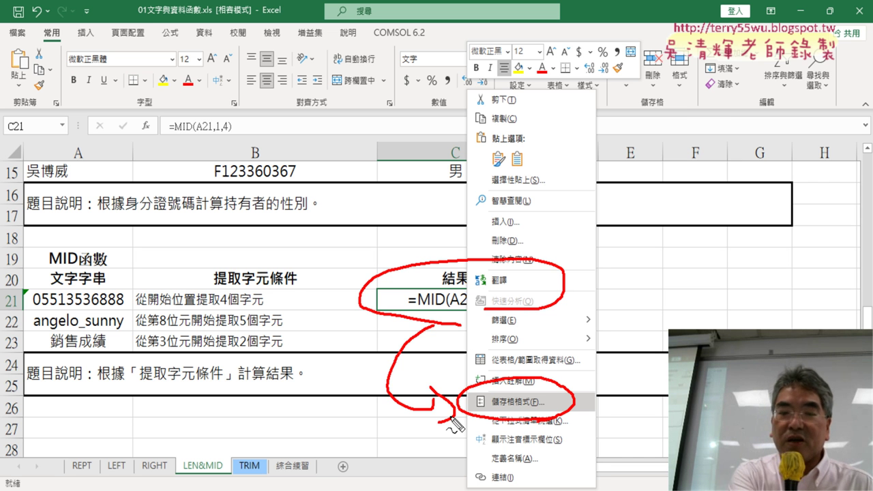
key("Escape")
right_click(504, 304)
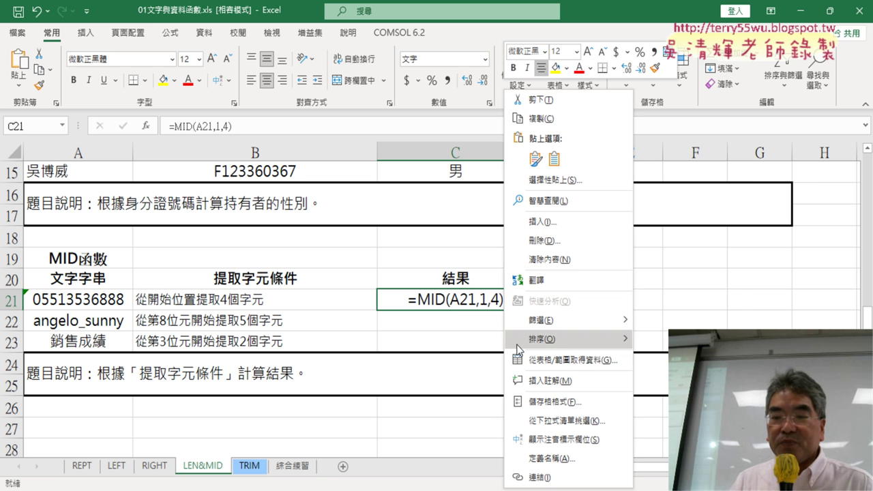
left_click(554, 399)
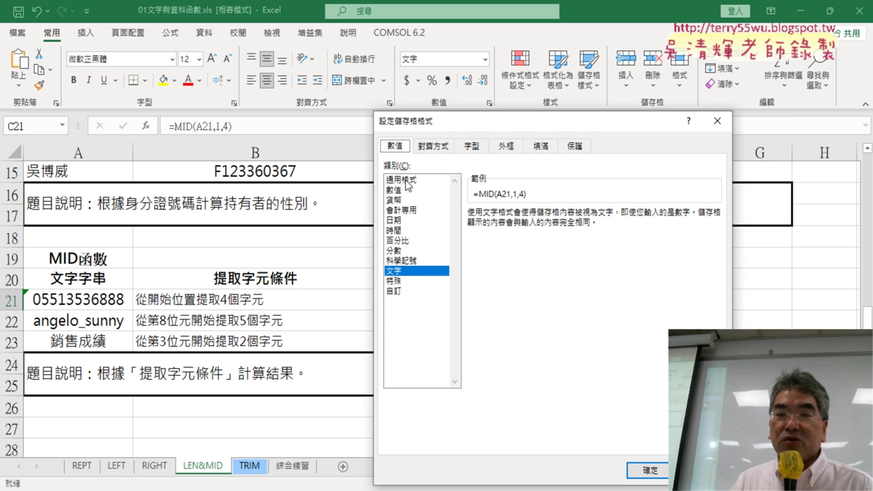
left_click(408, 181)
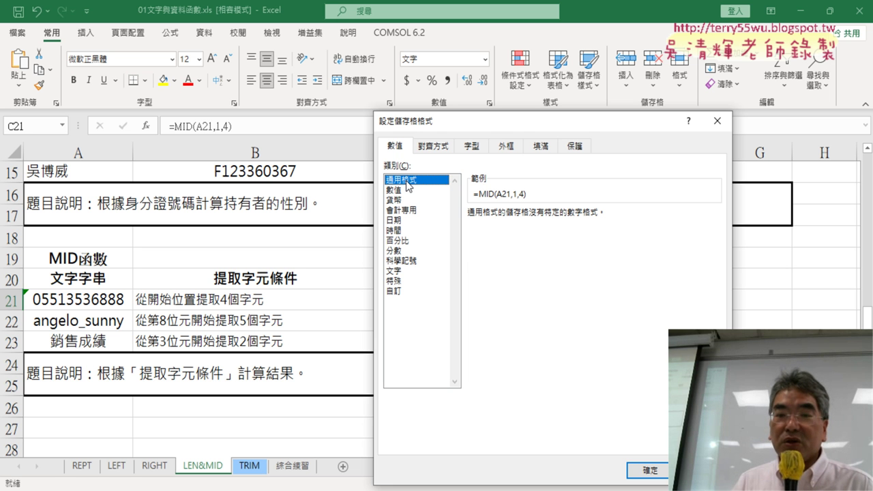
left_click(649, 470)
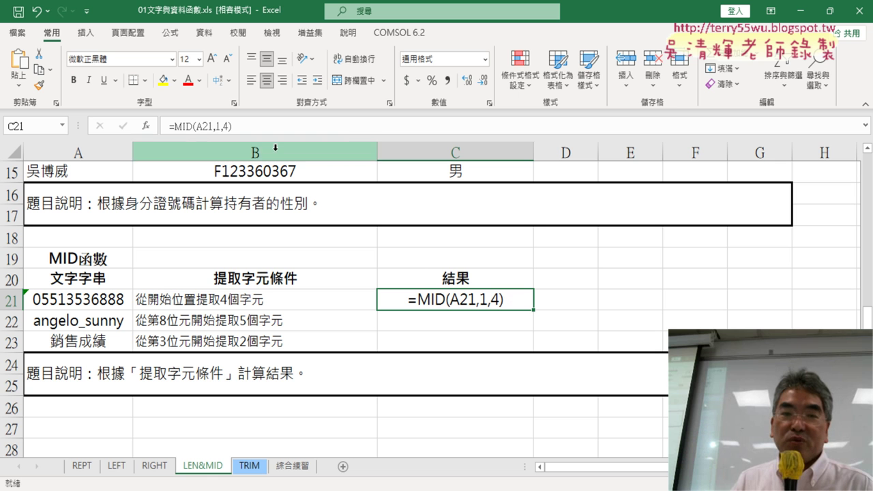
Re-enter C21's formula so it shows 0551, then fill it down to C22:C23
left_click(243, 127)
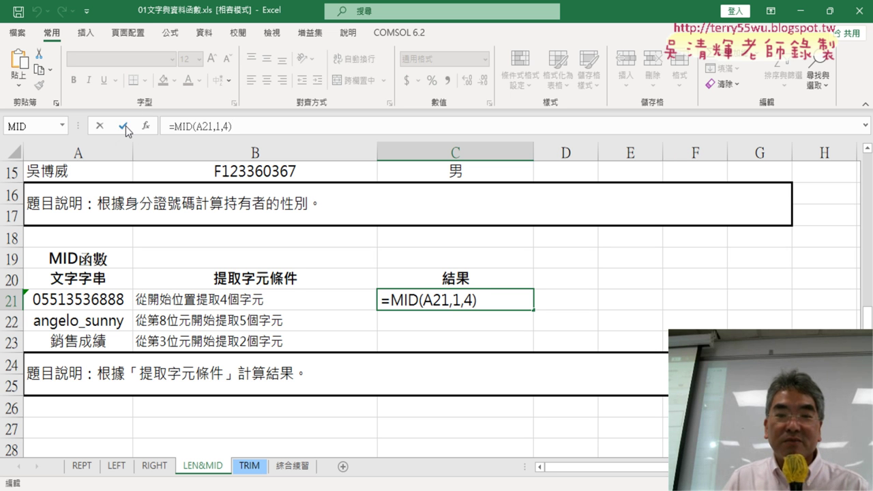
left_click(124, 127)
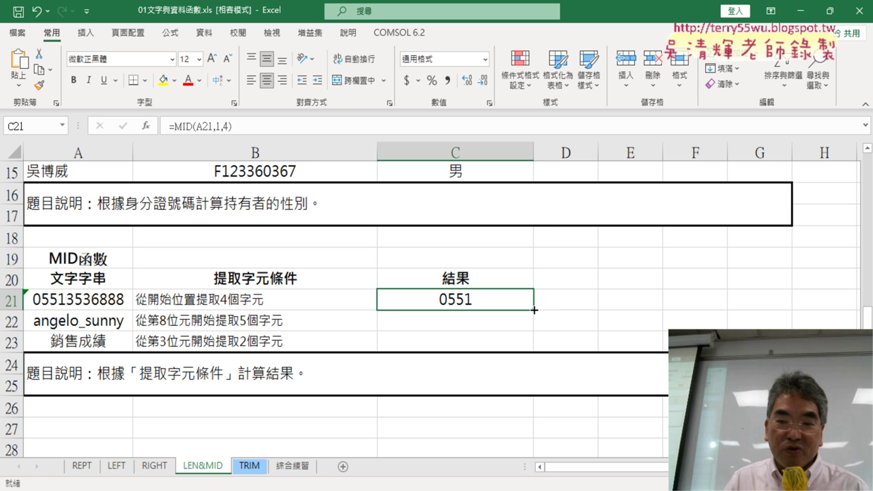
left_click_drag(534, 310, 534, 346)
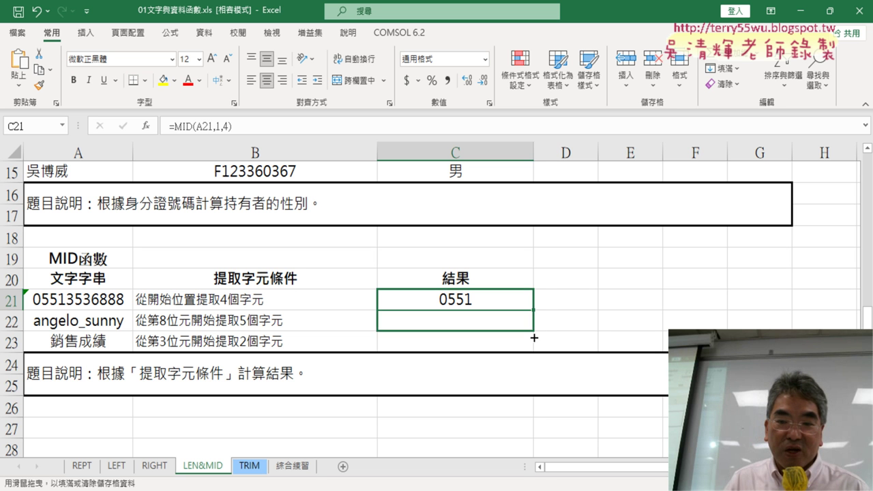
Change C22's formula to =MID(A22,8,5) so it returns sunny
left_click(464, 323)
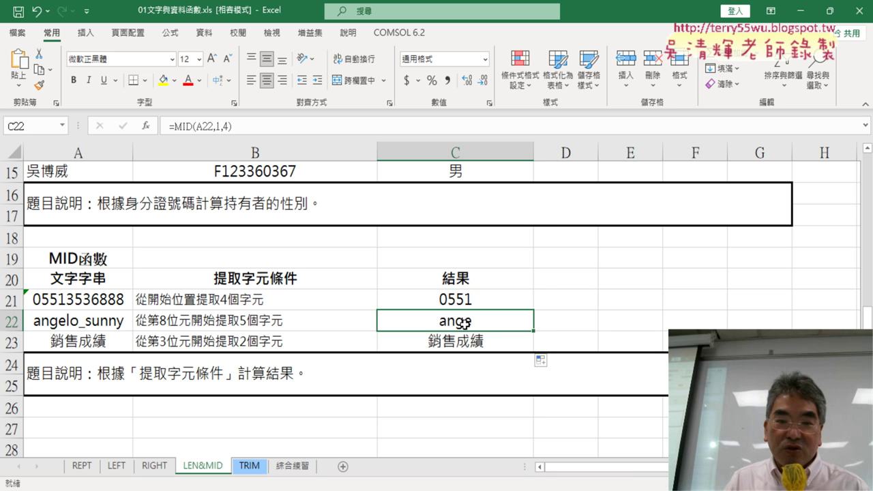
left_click(217, 126)
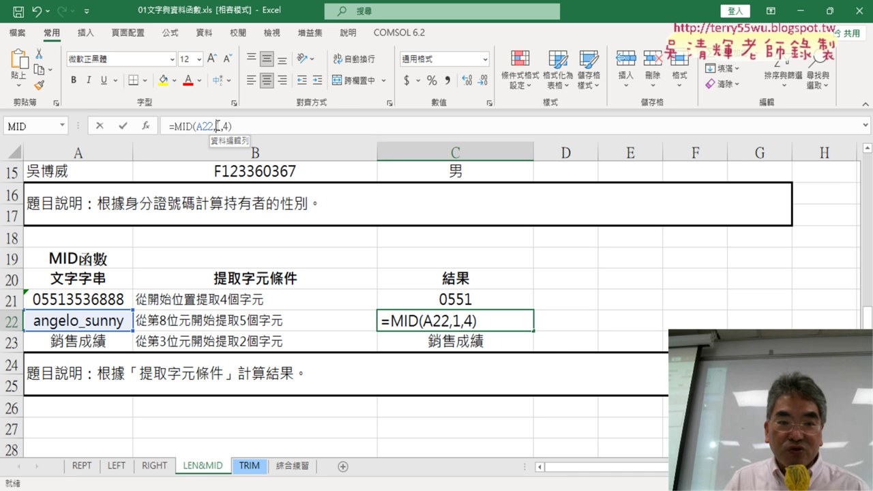
double_click(219, 126)
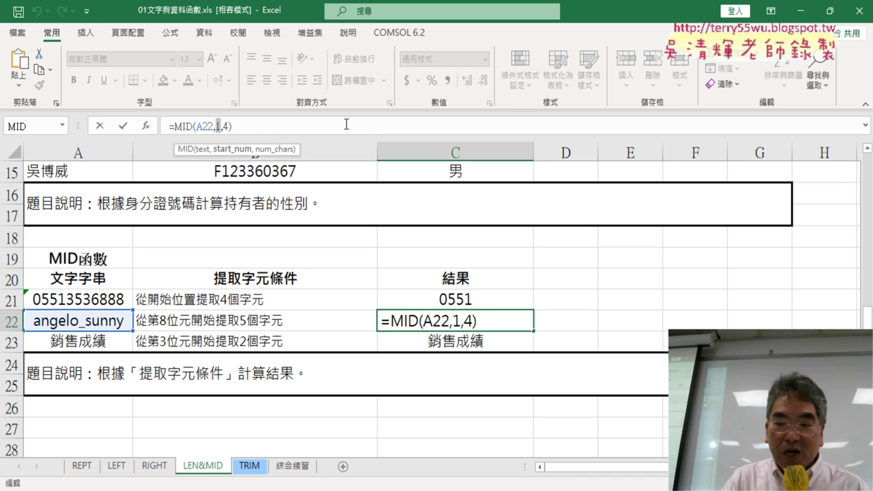
type("8")
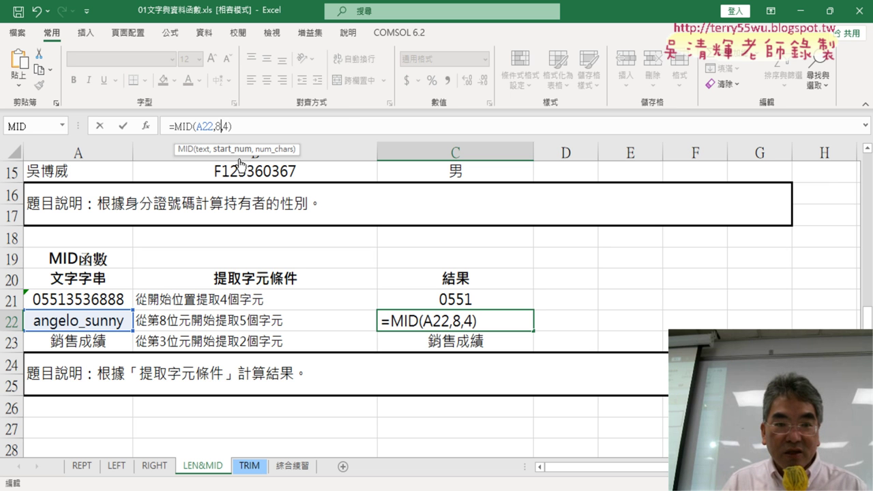
double_click(227, 126)
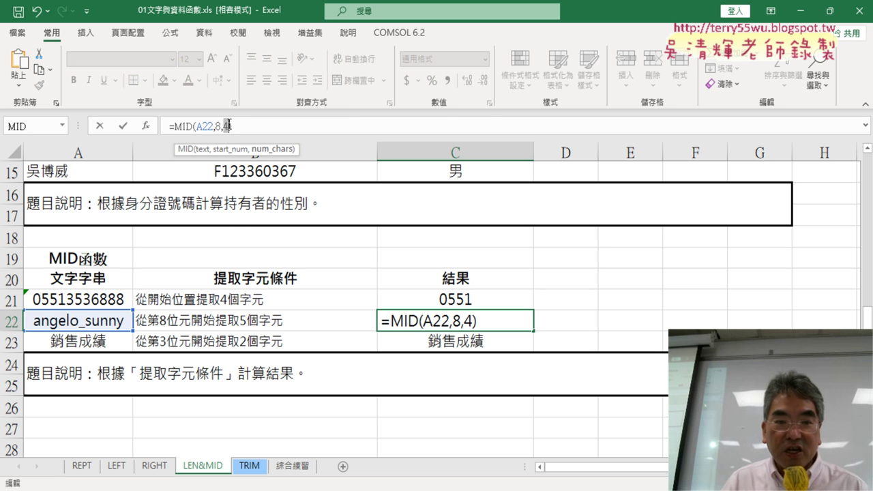
type("5")
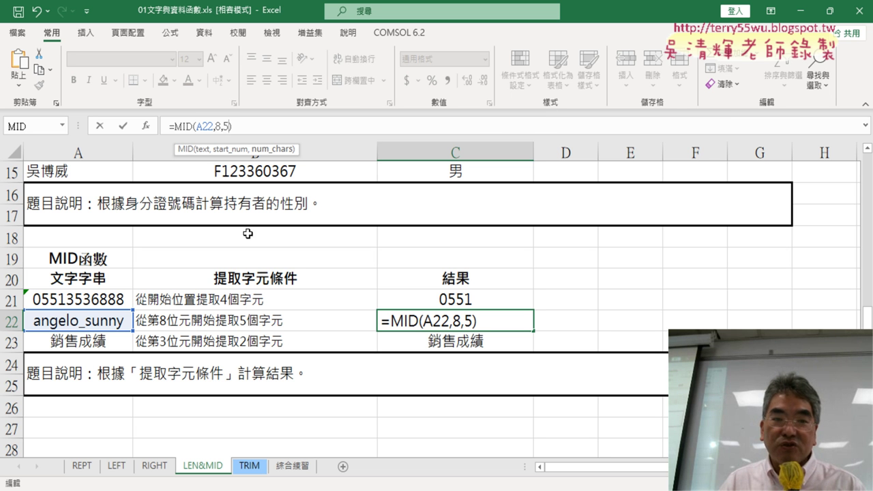
left_click(123, 126)
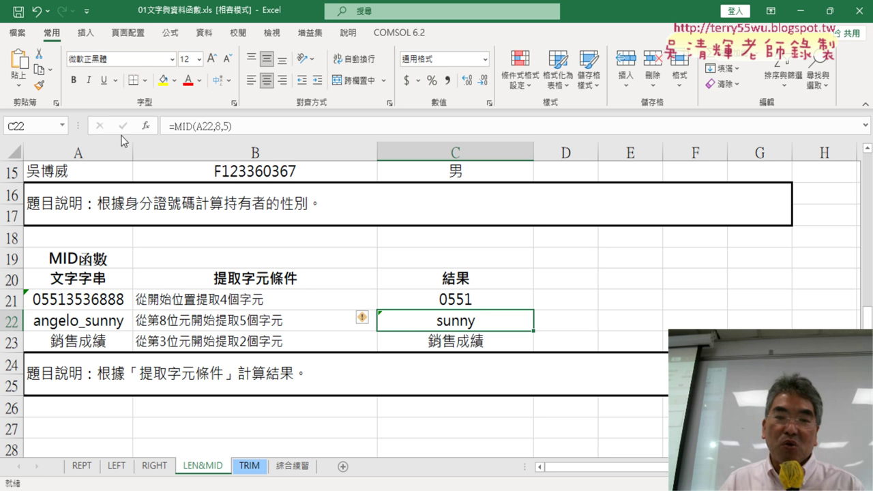
Change C23's formula to =MID(A23,3,2) so it returns 成績
left_click(459, 342)
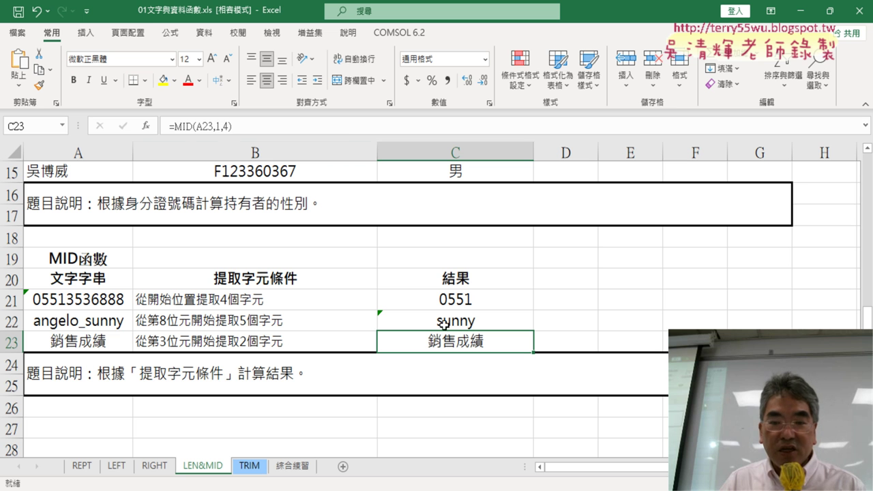
left_click(217, 126)
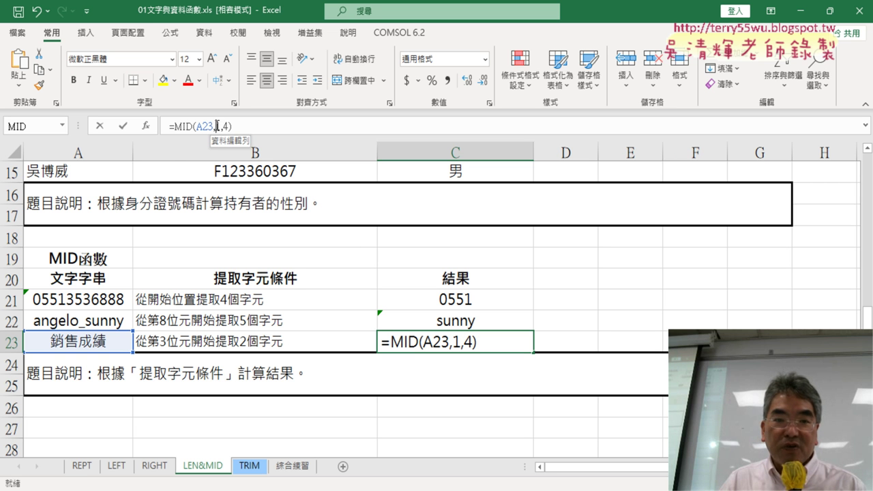
double_click(219, 126)
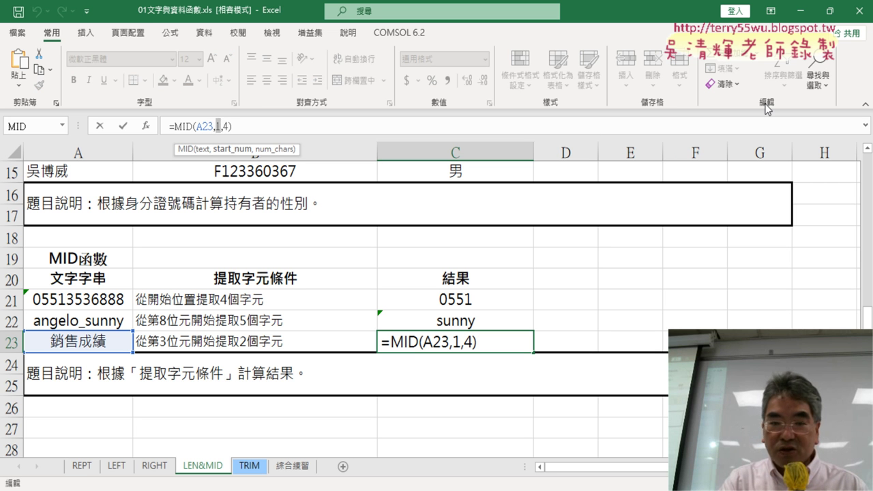
type("3,")
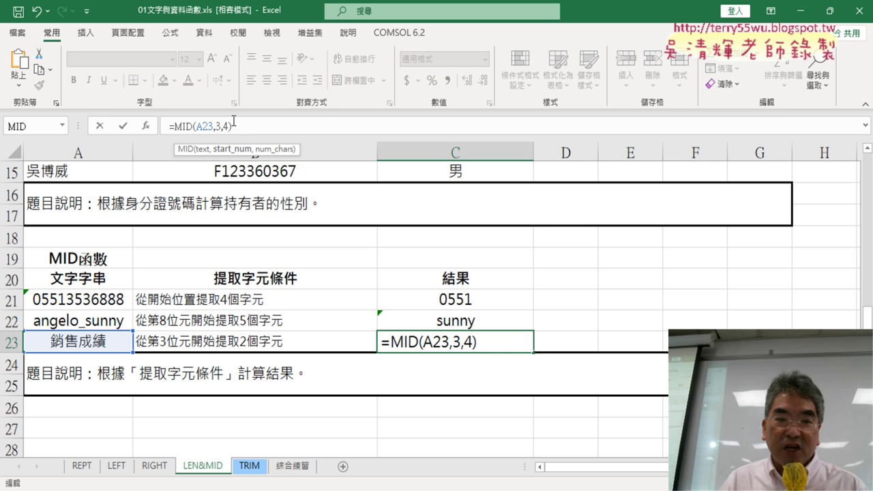
type("2")
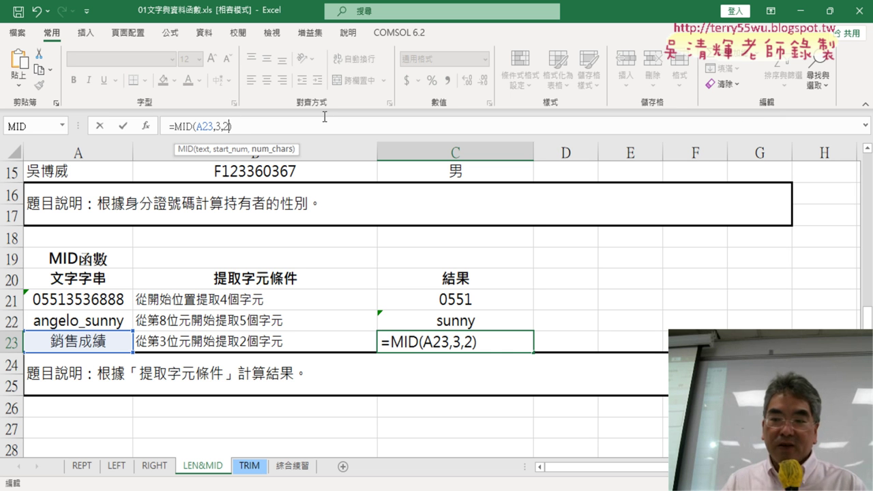
left_click(123, 125)
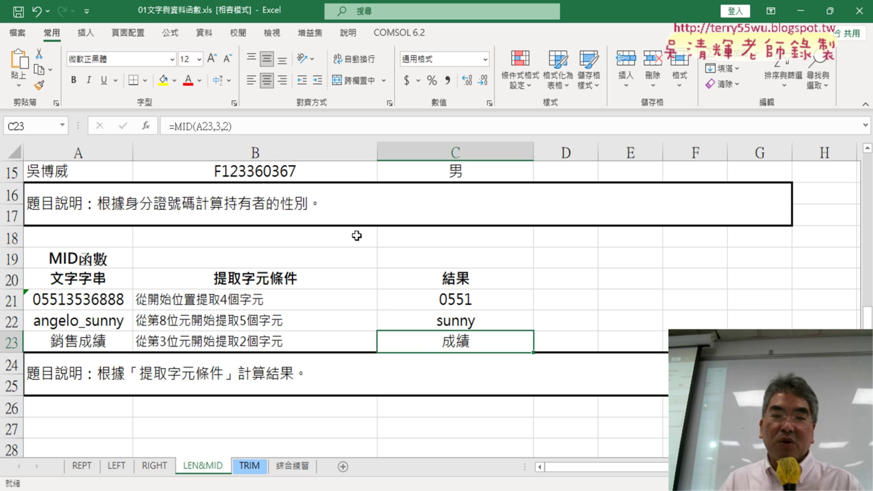
left_click_drag(490, 302, 496, 334)
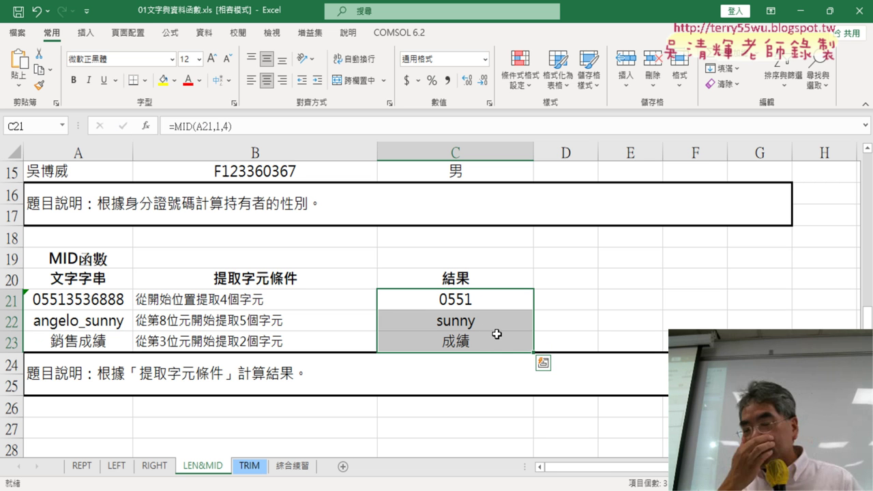
right_click(464, 304)
left_click(525, 401)
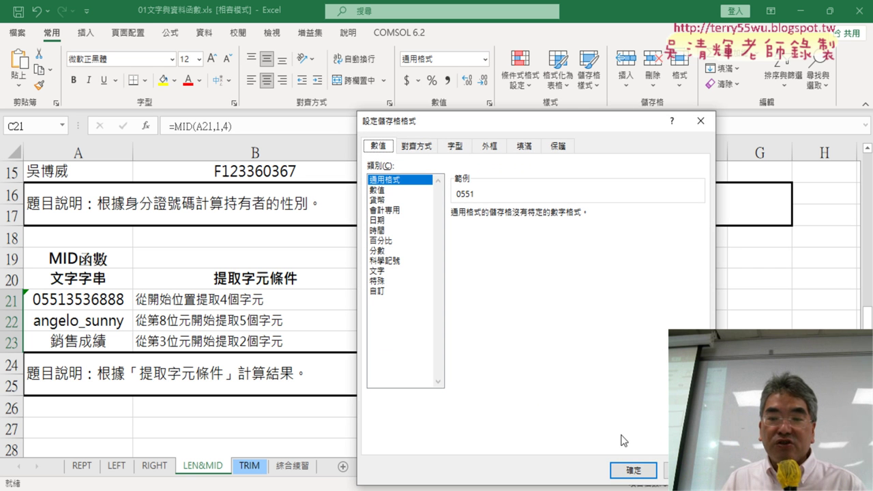
left_click(633, 471)
left_click(244, 126)
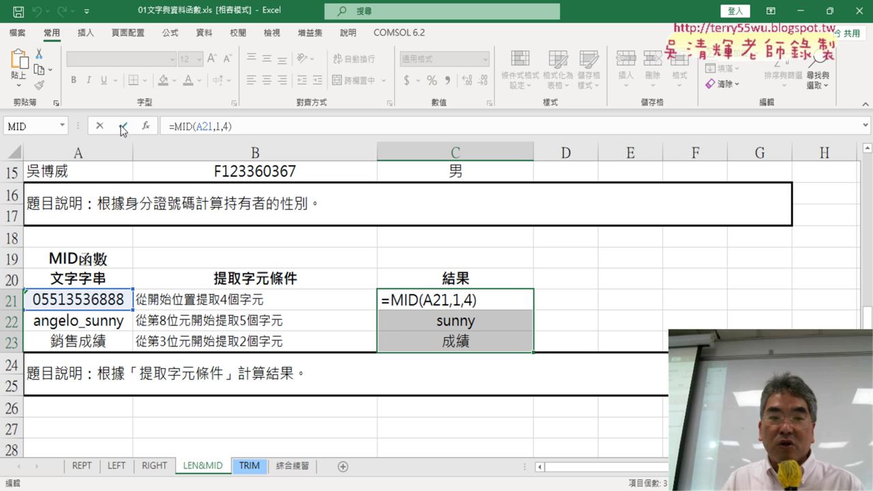
key("Return")
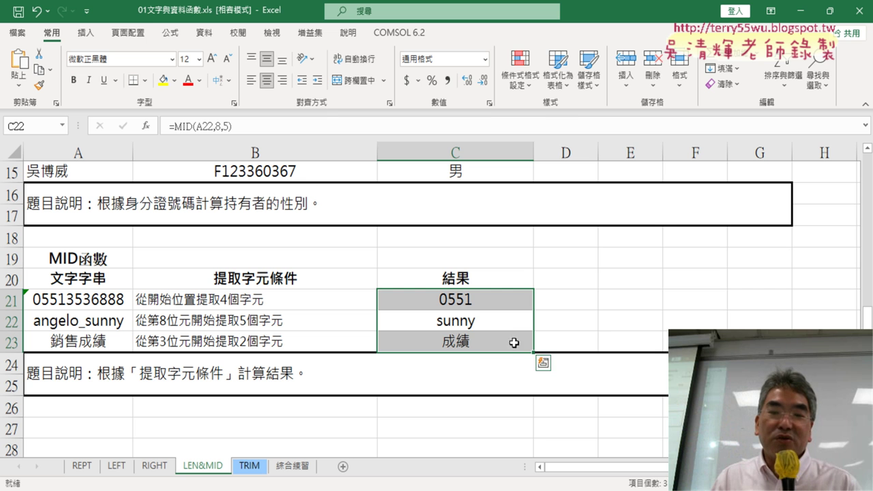
right_click(475, 299)
left_click(527, 404)
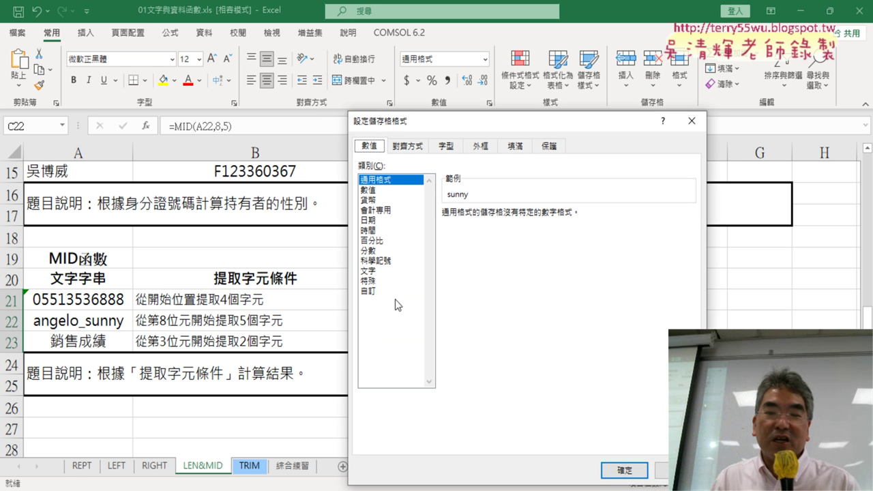
left_click(370, 271)
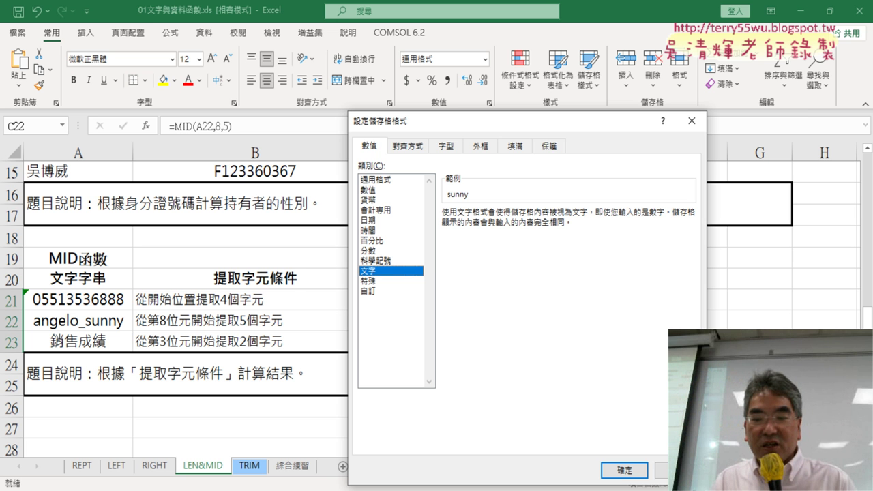
left_click(659, 462)
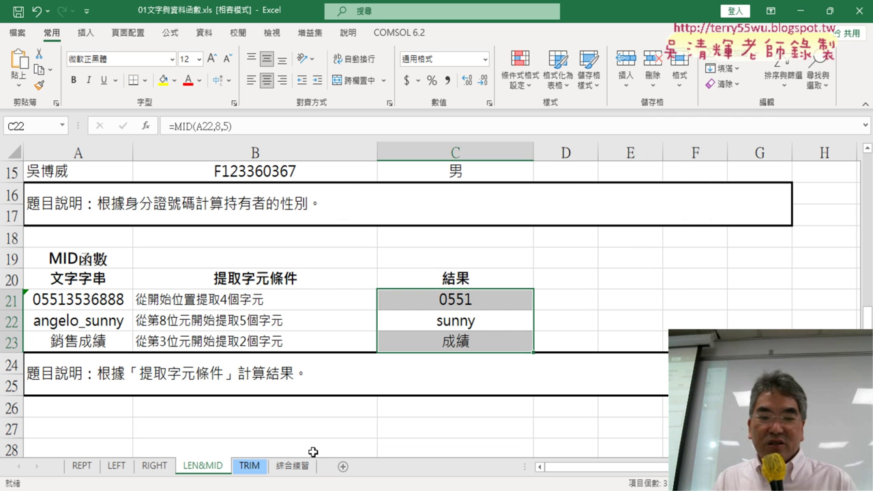
Switch to the TRIM sheet, review the TRIM formulas in B3 and B4, and select C3
left_click(248, 469)
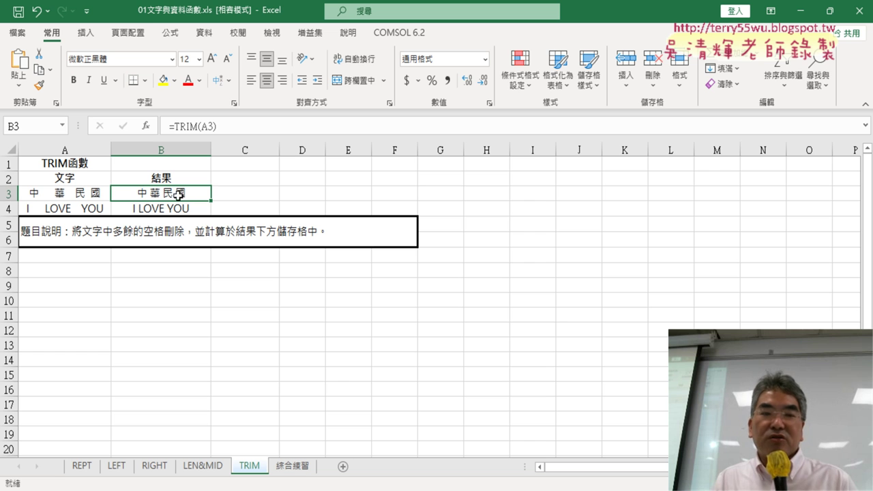
left_click(157, 211)
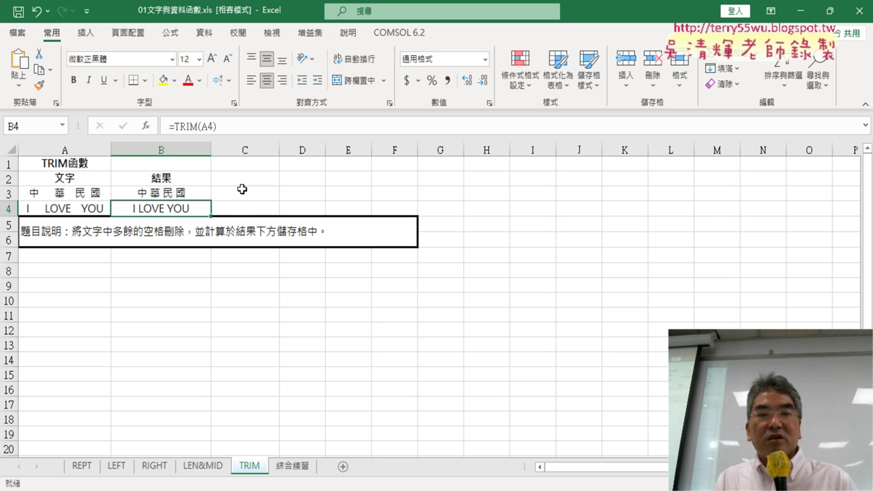
left_click(184, 196)
left_click(270, 190)
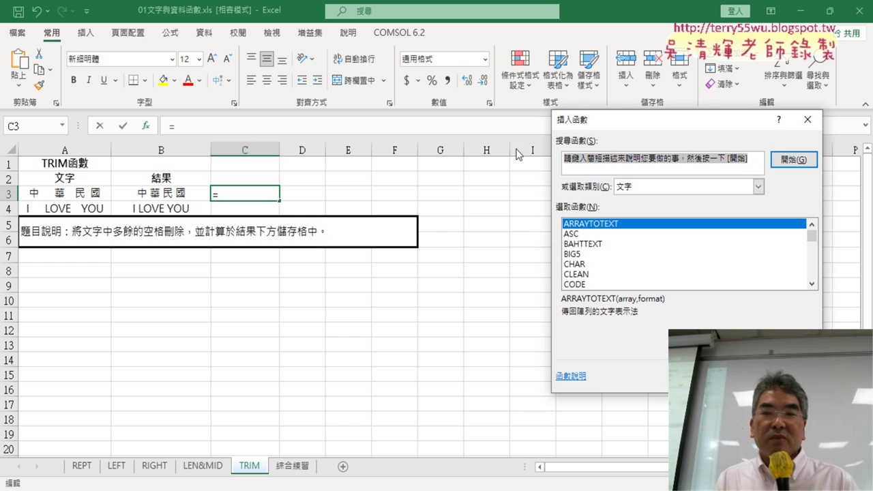
Pick SUBSTITUTE from the Text functions to start =SUBSTITUTE() in C3
left_click_drag(627, 134, 348, 85)
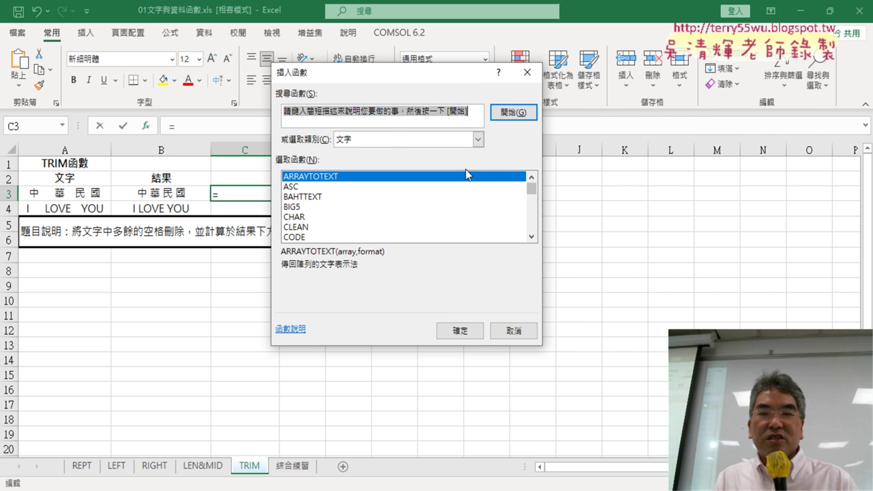
left_click_drag(530, 188, 530, 221)
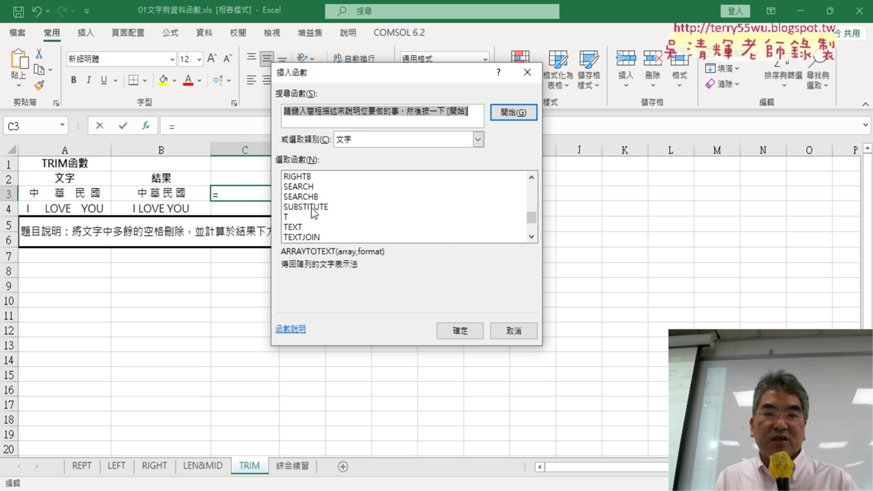
left_click(311, 208)
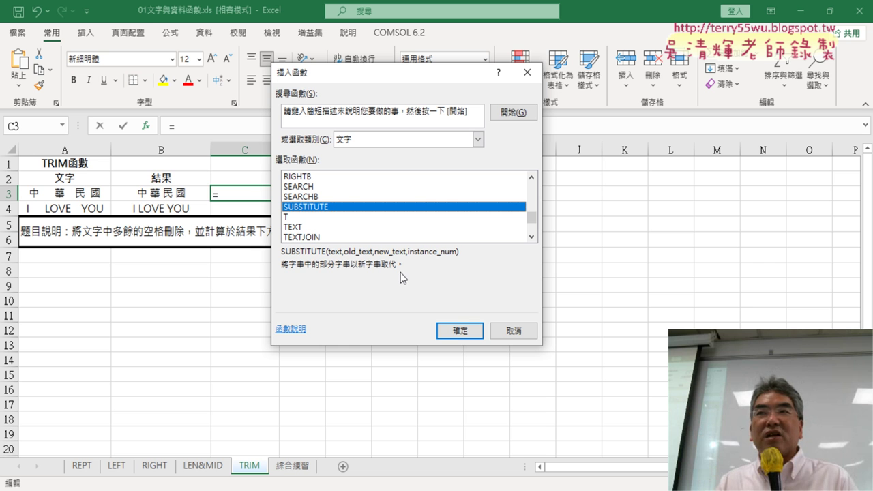
left_click(461, 330)
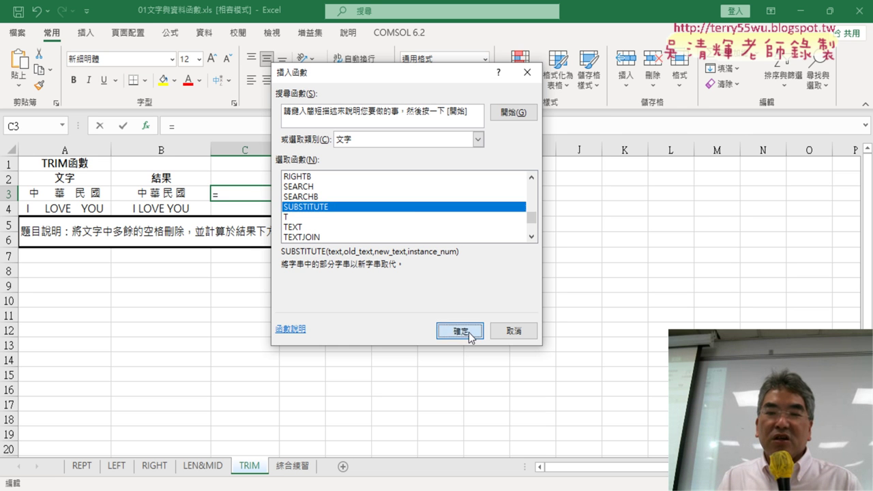
left_click_drag(361, 104, 487, 111)
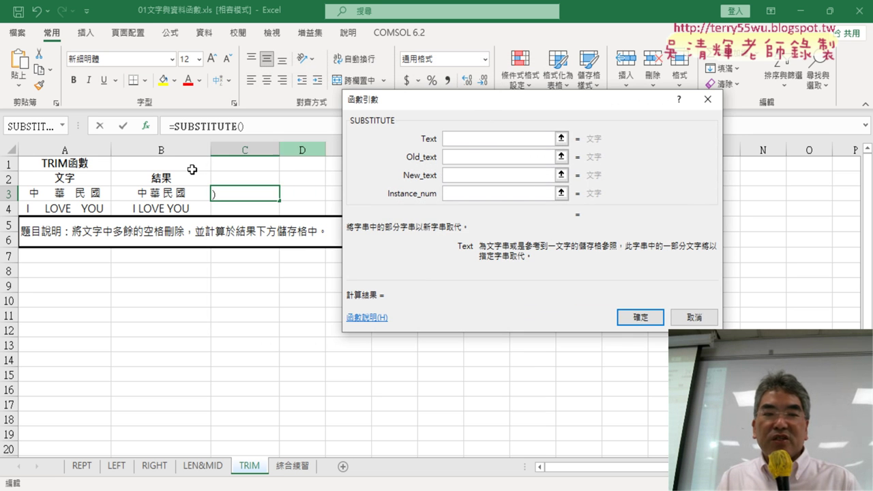
Enter =SUBSTITUTE(A3," ","") in C3 so it returns 中華民國
left_click(89, 196)
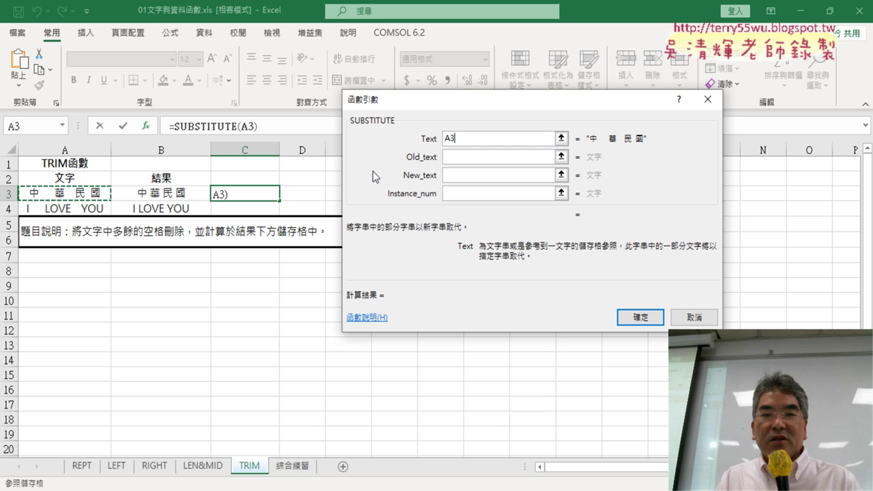
left_click(456, 156)
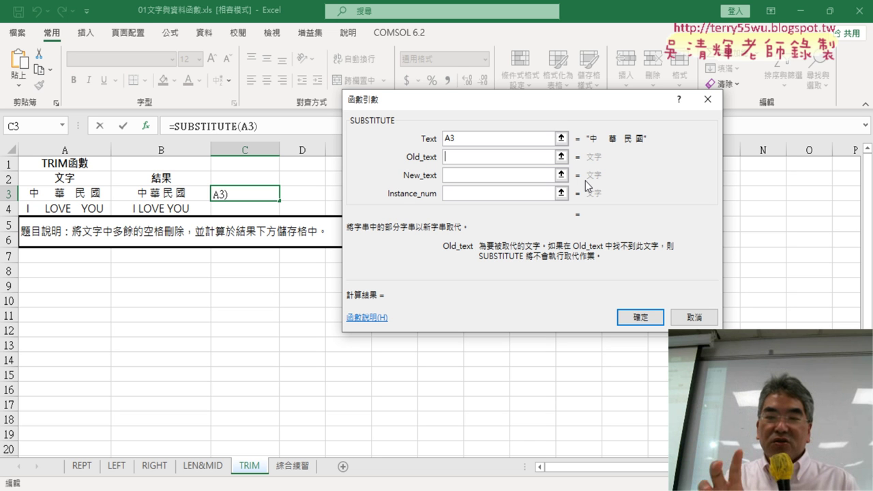
type("\"")
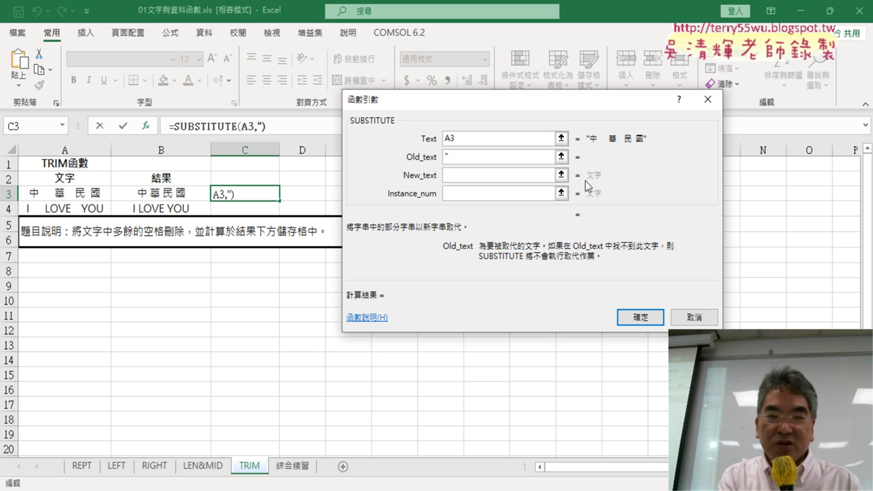
type(" \"")
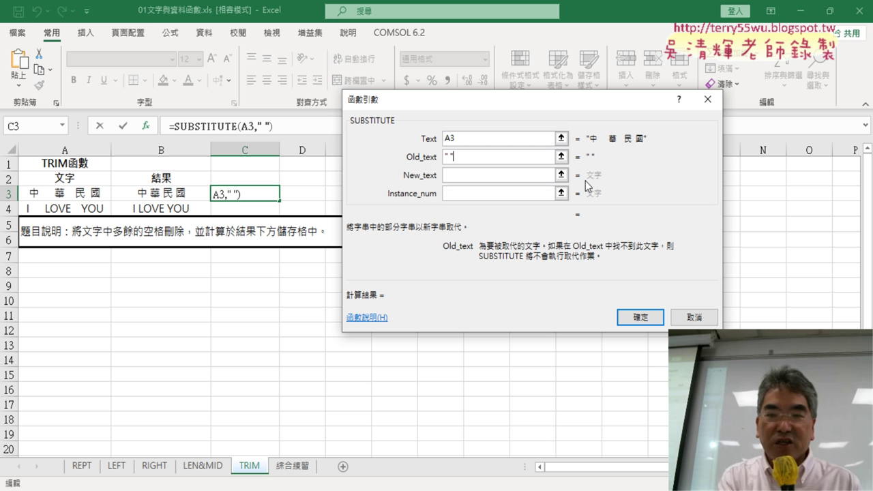
left_click(448, 158)
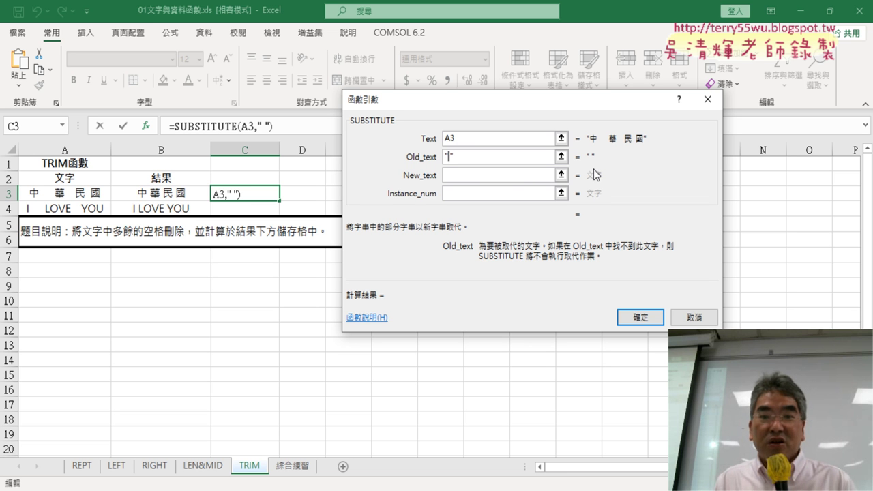
left_click(447, 176)
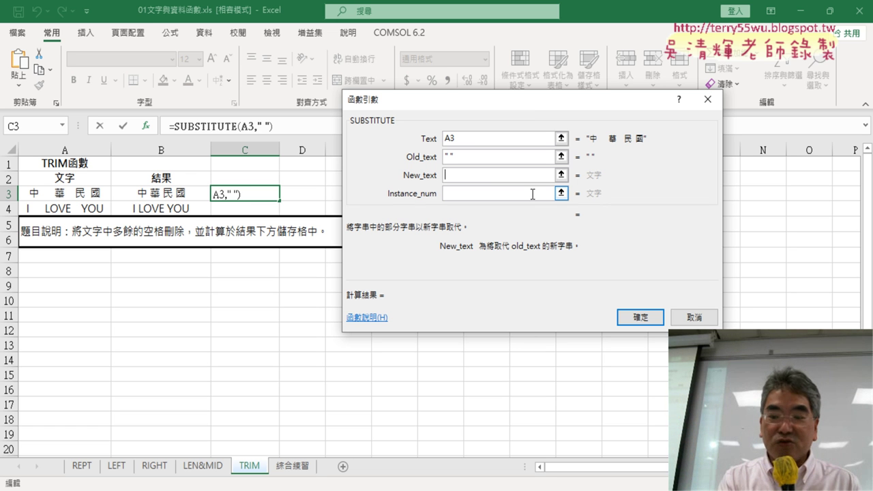
type("\"\"")
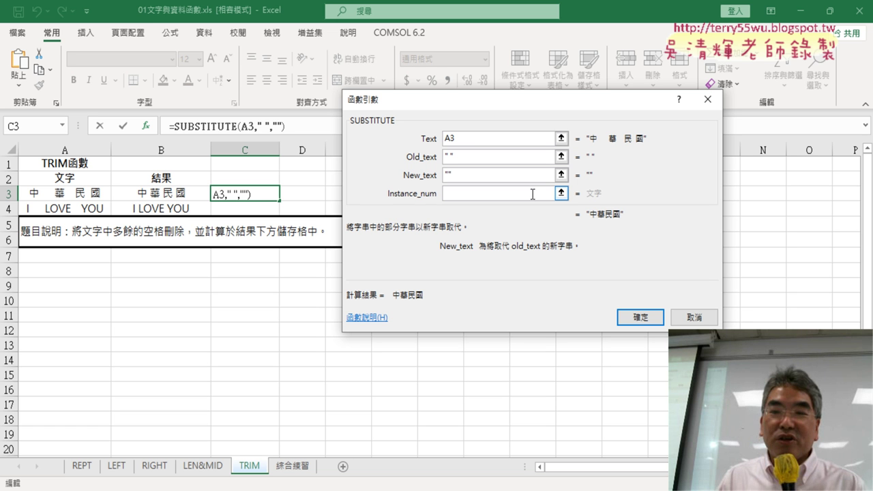
double_click(461, 179)
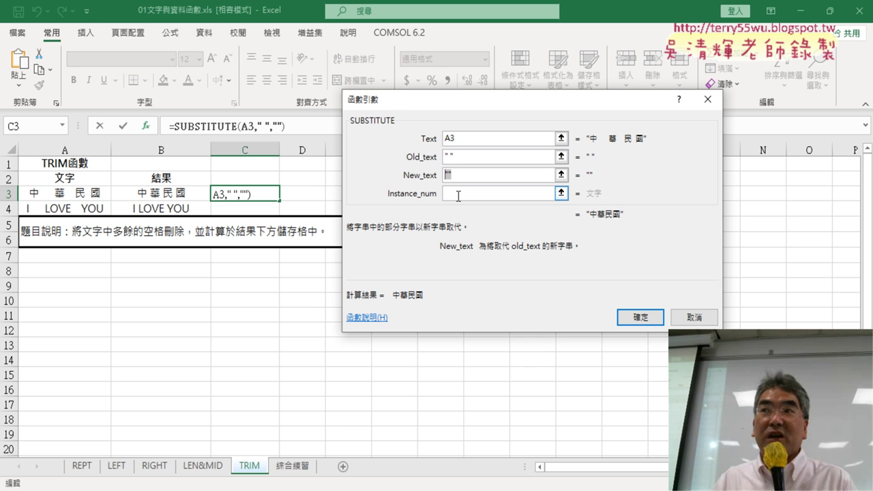
left_click(645, 321)
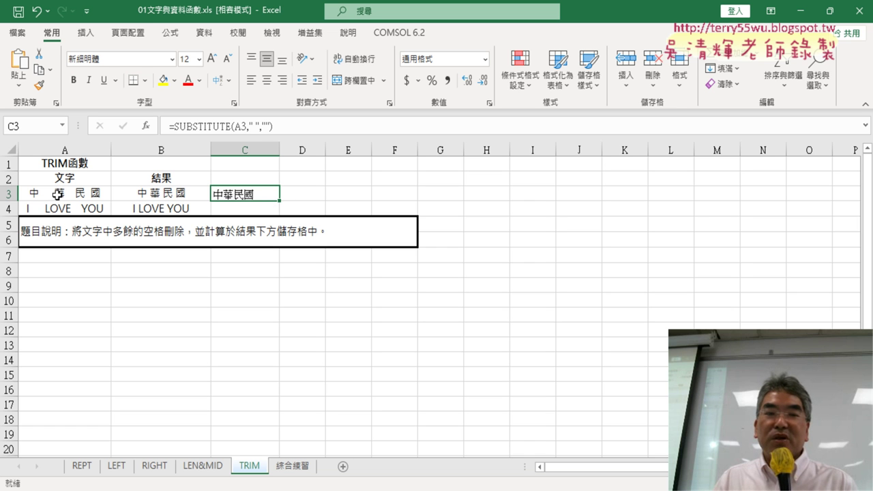
Fill the SUBSTITUTE formula down to C4, giving ILOVEYOU, and compare it with the TRIM formulas
left_click_drag(281, 202, 283, 217)
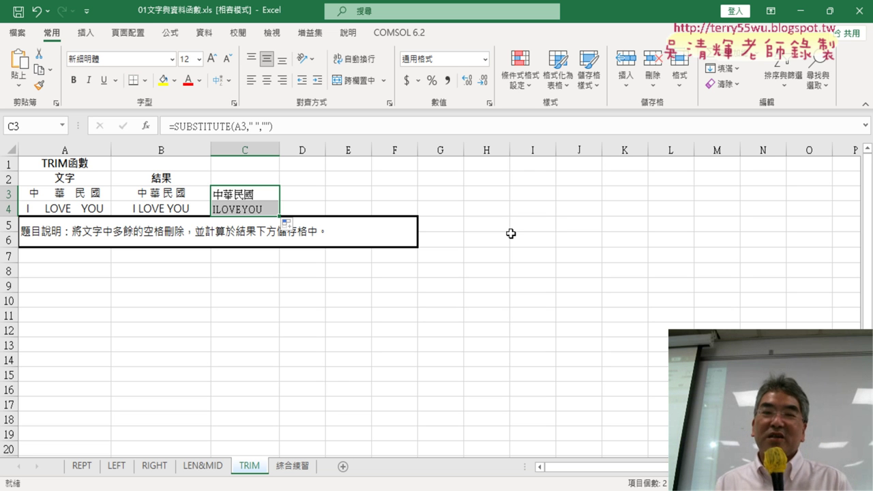
left_click(186, 194)
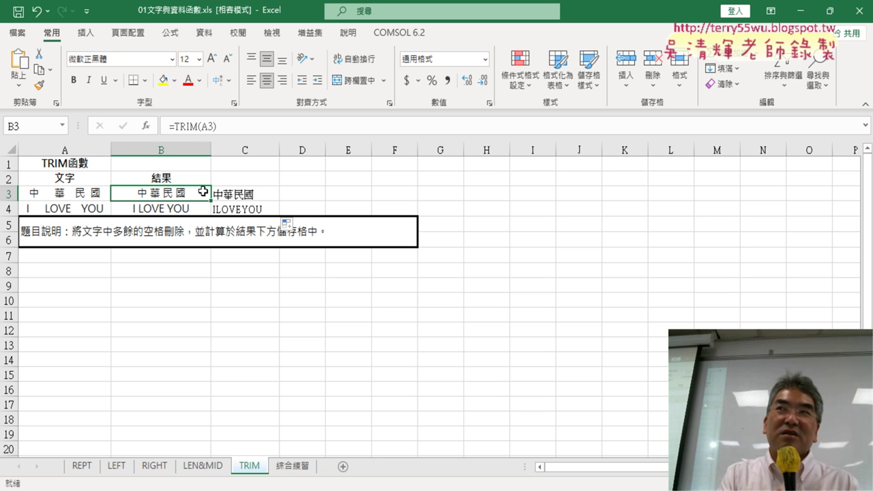
left_click(253, 195)
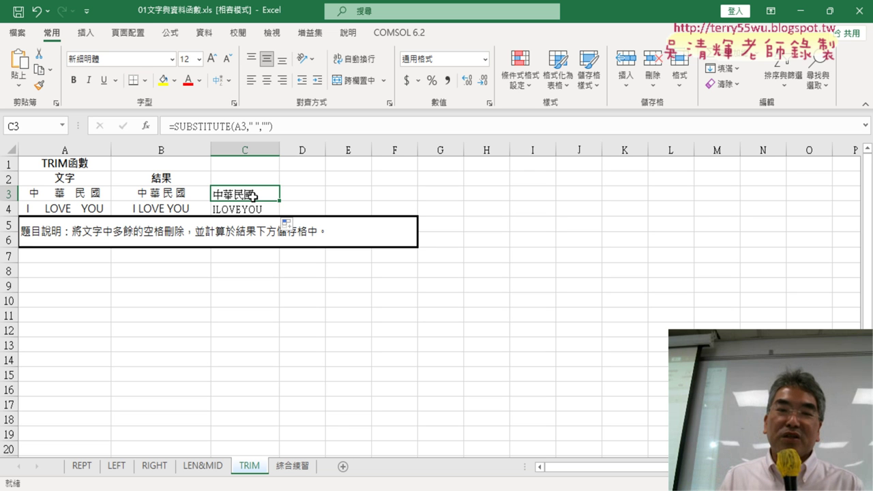
left_click(181, 210)
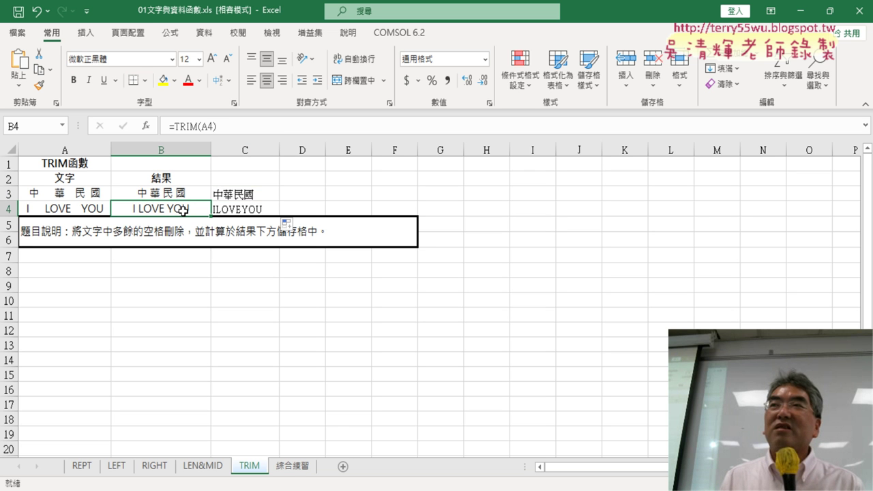
left_click(299, 193)
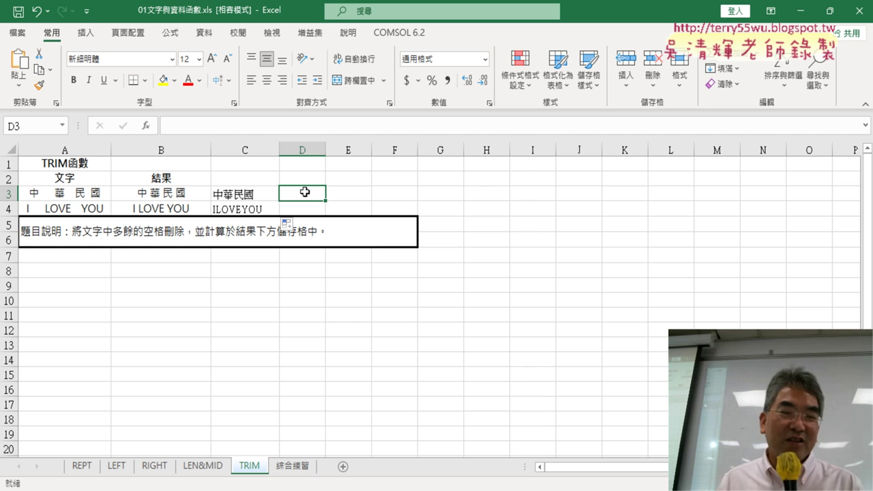
Insert the CODE function into D3 with A3 as its Text argument
left_click(146, 126)
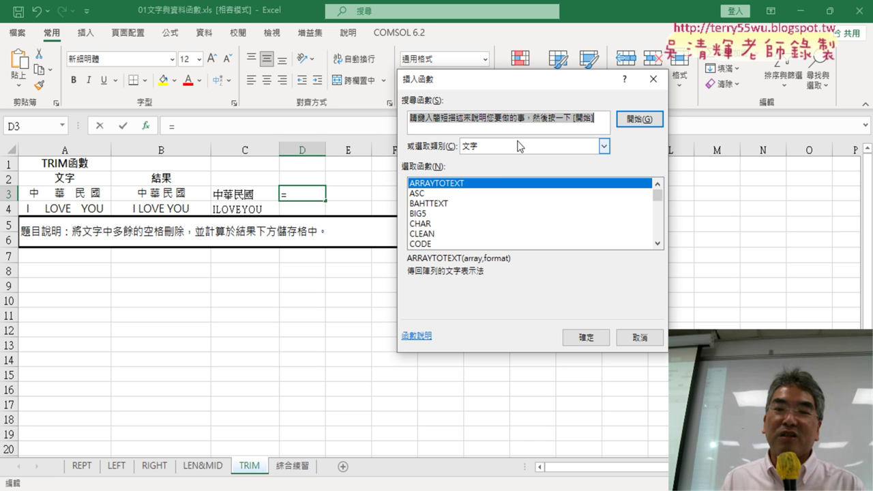
left_click(658, 243)
left_click(658, 243)
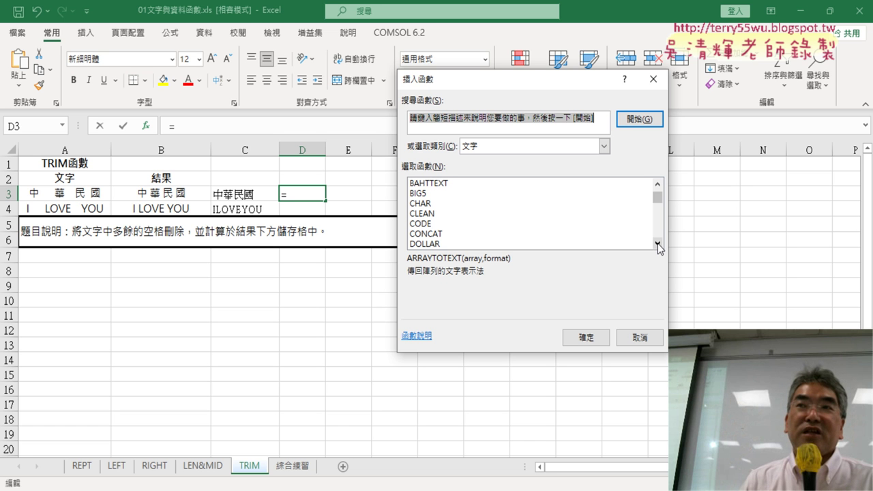
left_click(443, 225)
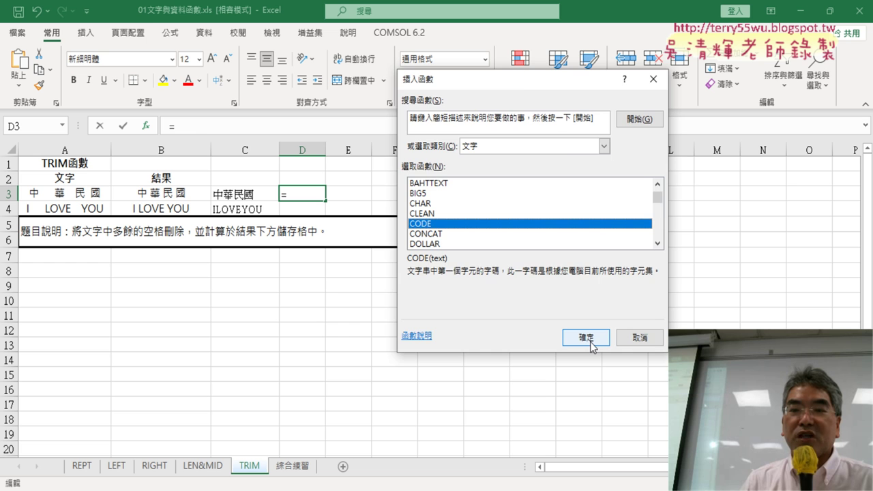
left_click(586, 338)
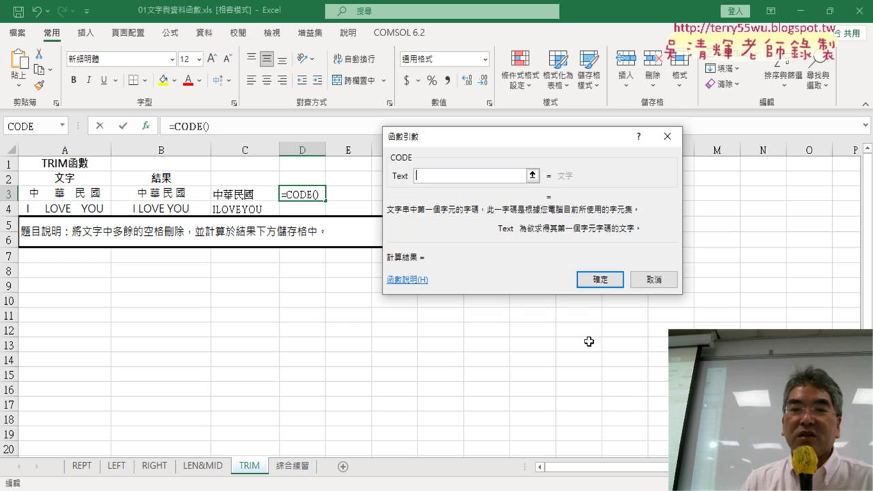
left_click(65, 195)
Confirm =CODE(A3) in D3, fill it down to D4, and widen column D
left_click(604, 279)
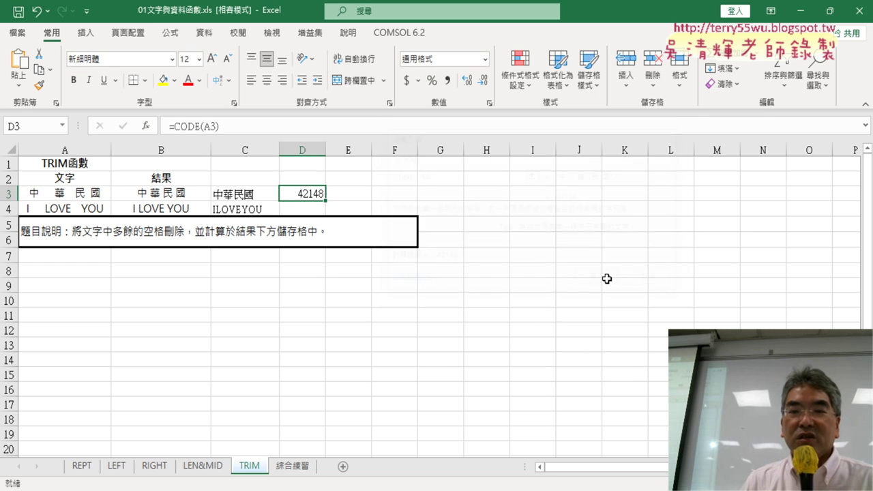
left_click_drag(325, 200, 325, 215)
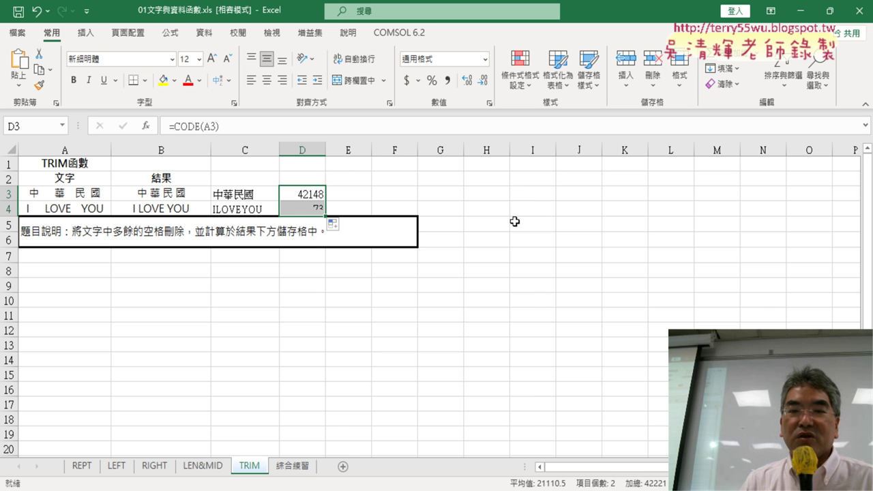
left_click_drag(325, 149, 350, 149)
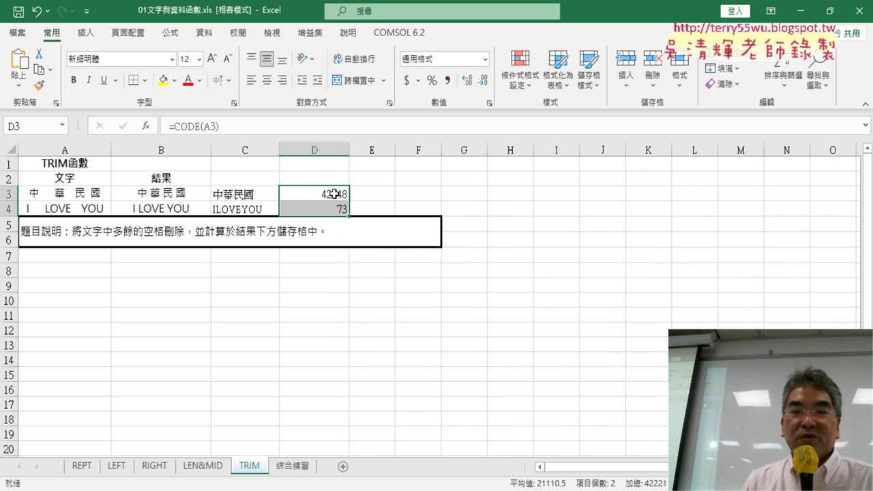
left_click(334, 194)
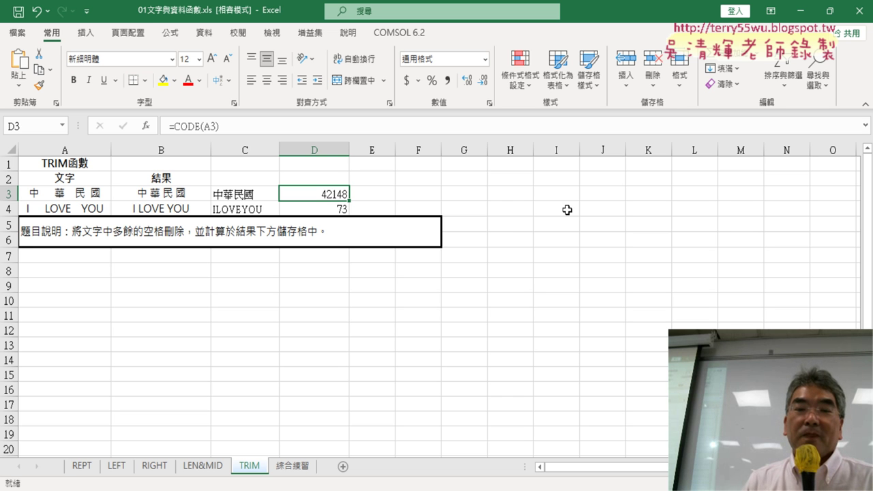
Review the CODE formulas in D4 and D3 against the TRIM and SUBSTITUTE formulas in B4 and C3
left_click(320, 209)
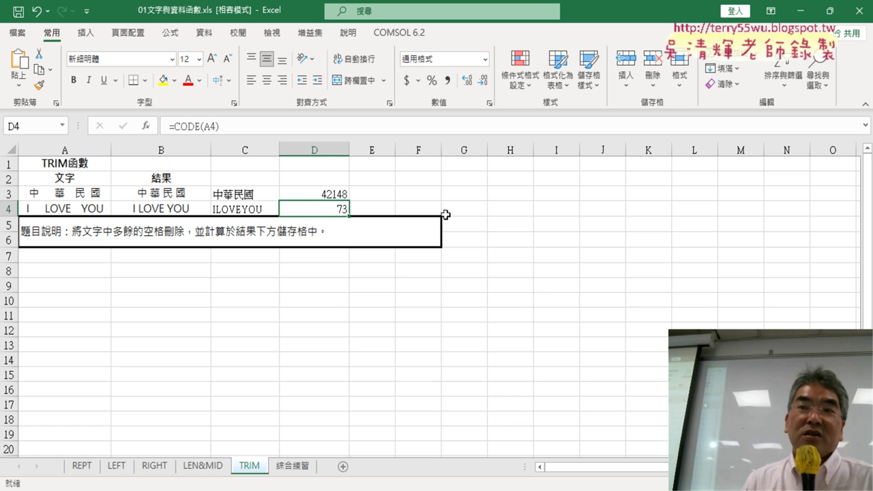
left_click(326, 192)
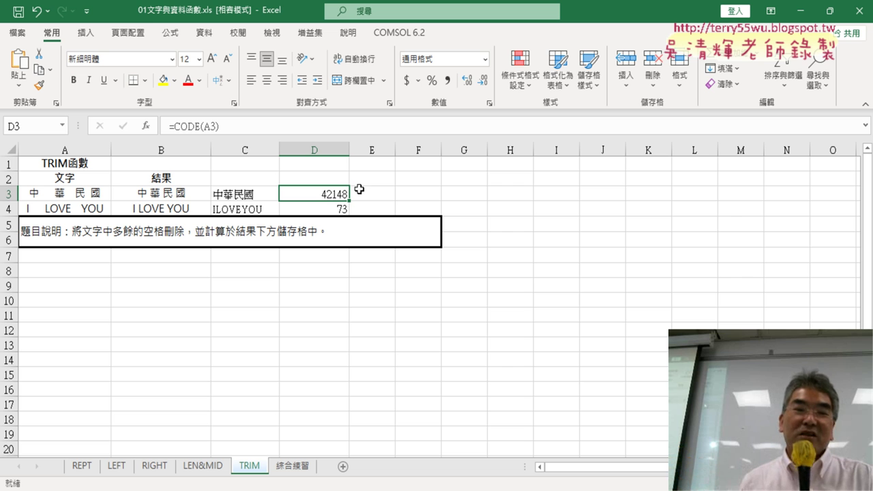
left_click(172, 212)
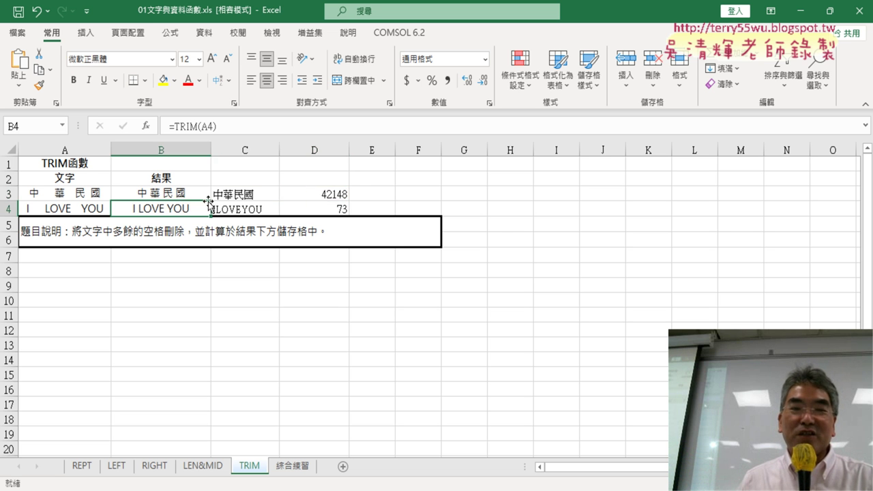
left_click(250, 195)
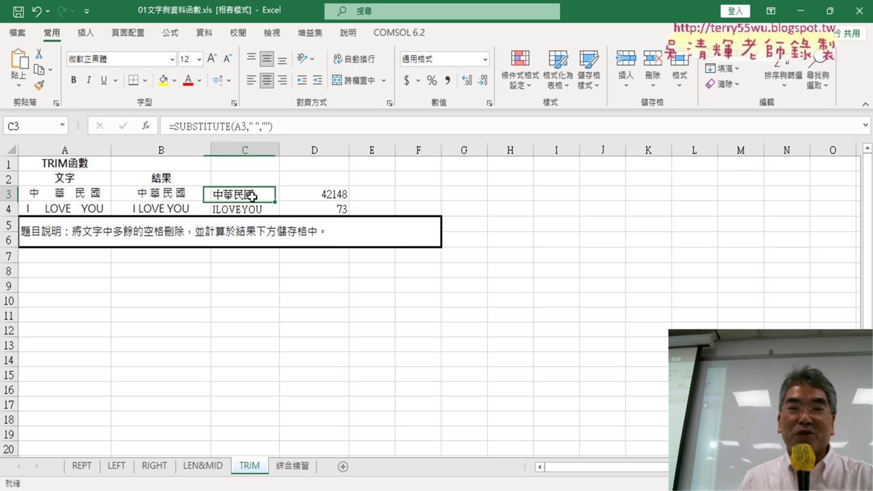